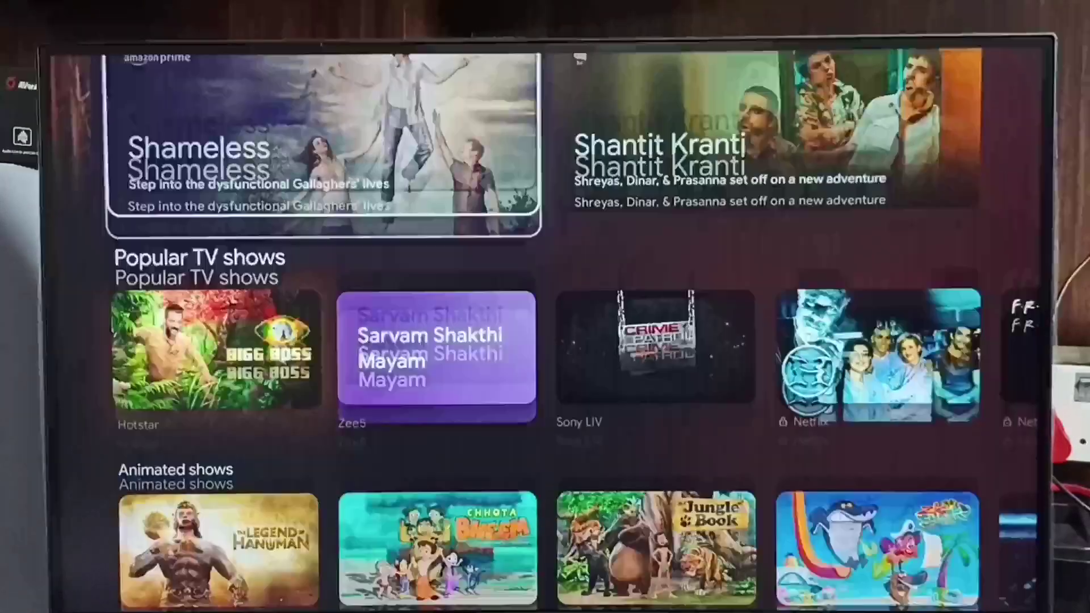
key("Up")
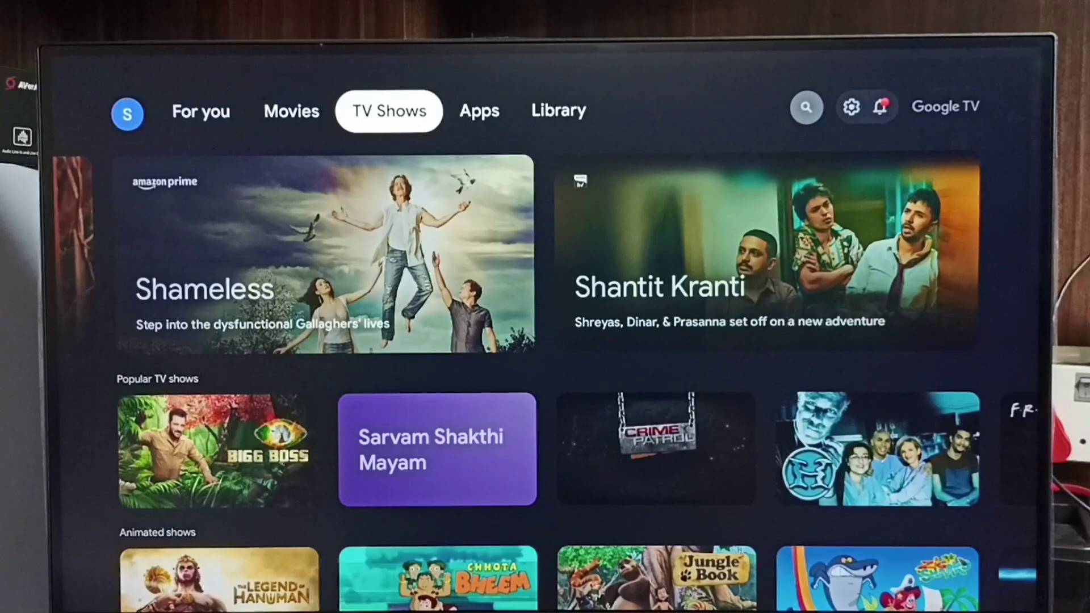
Step: Move focus to the top bar and across to the settings gear on the home screen
key("Right")
key("Right")
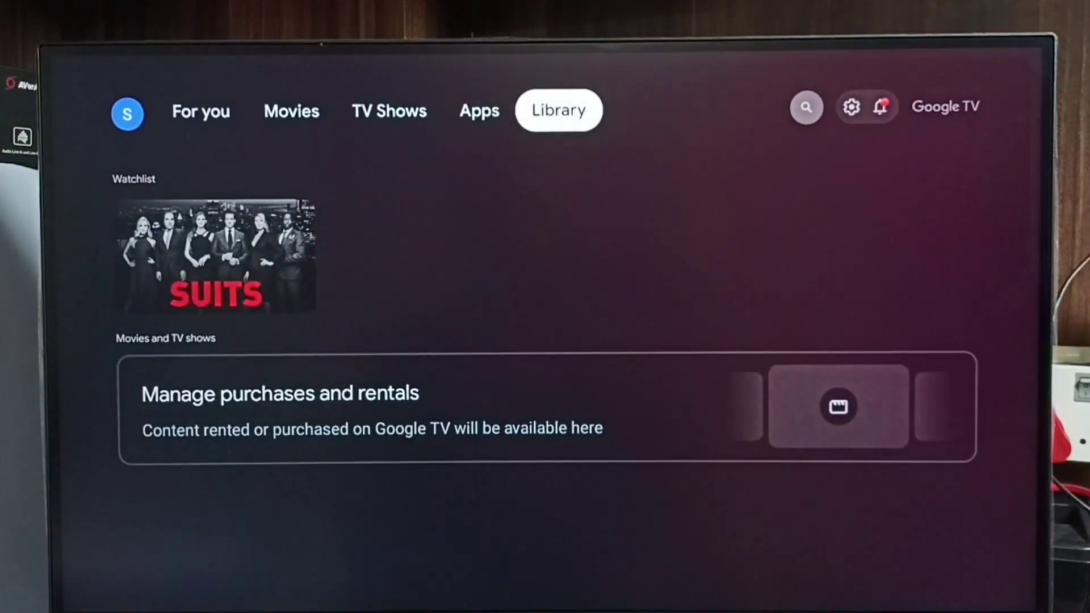
key("Right")
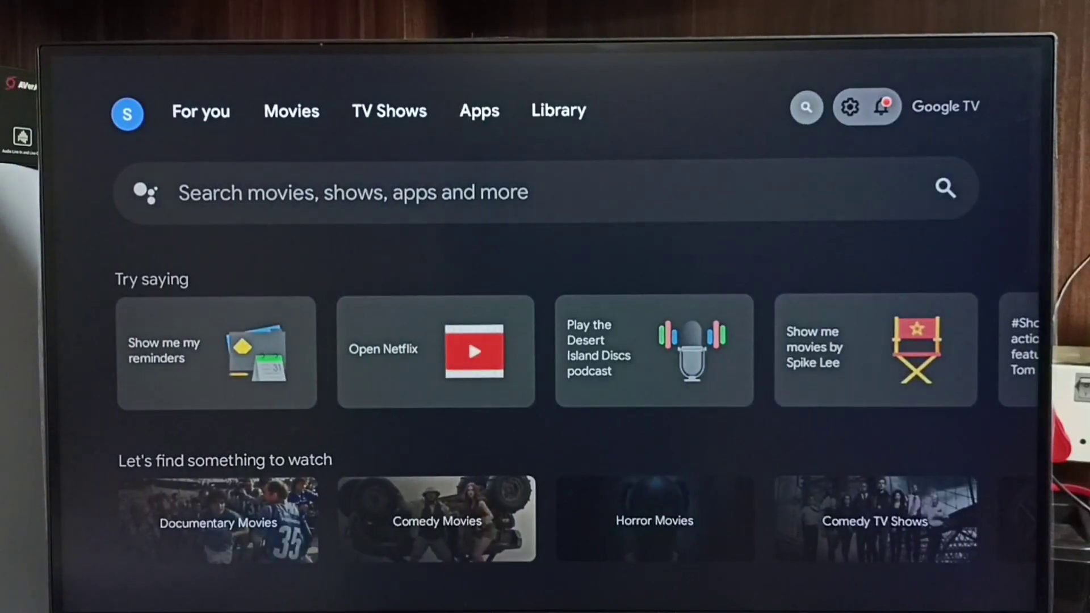
Step: Enter full Settings from quick settings and go down into the System category
key("Return")
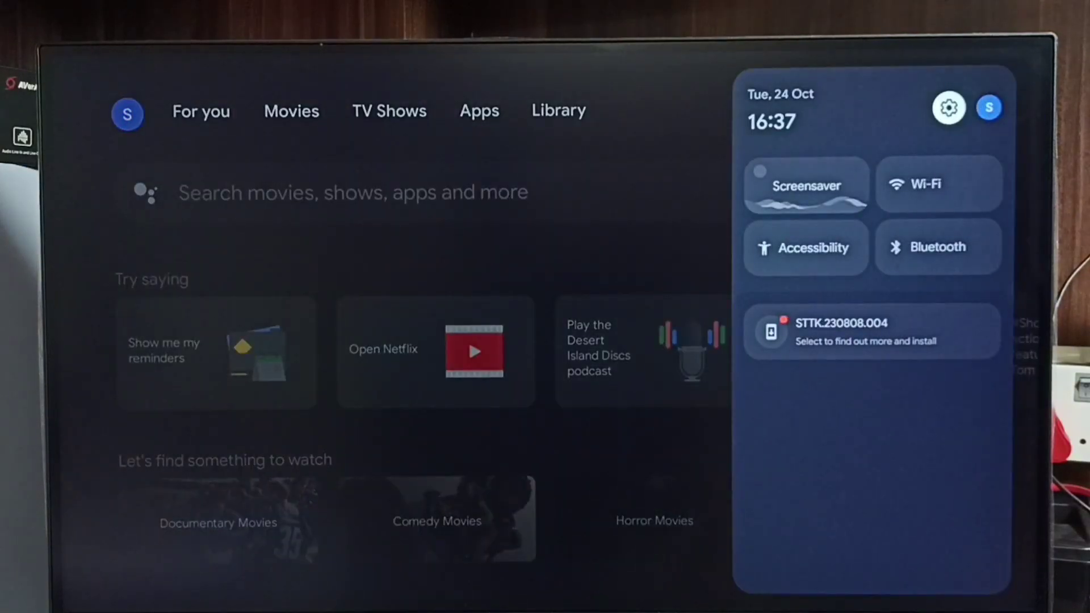
key("Return")
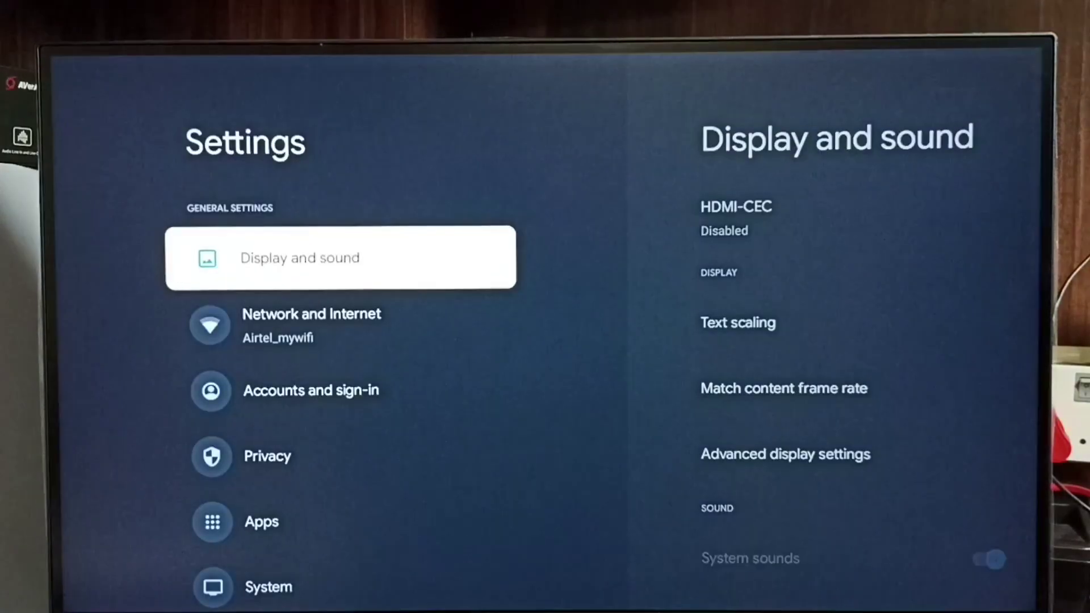
key("Down")
key("Down")
key("Down")
key("Down")
key("Down")
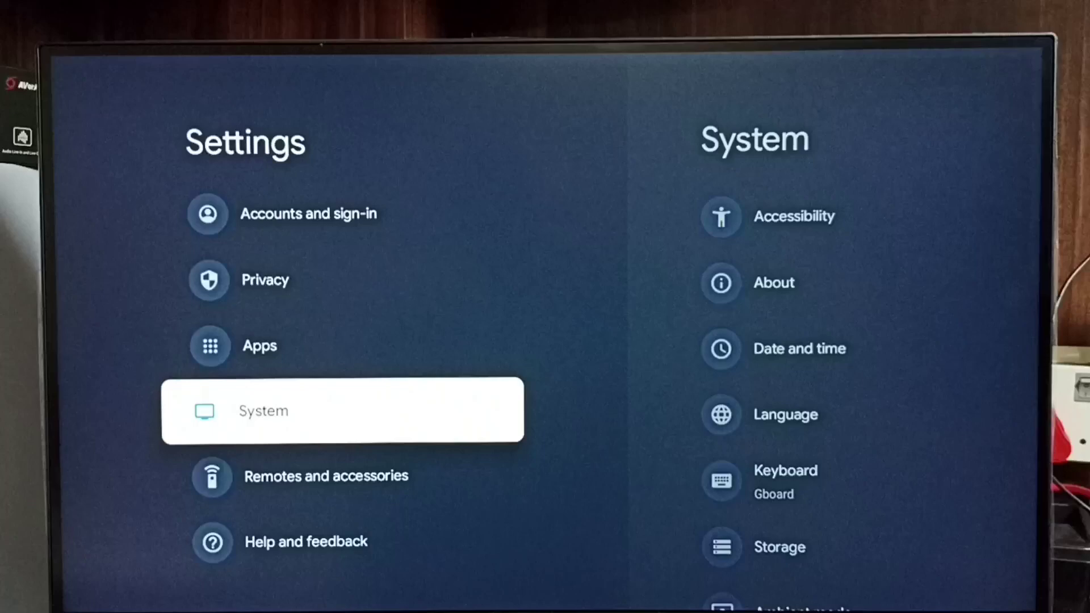
key("Return")
key("Down")
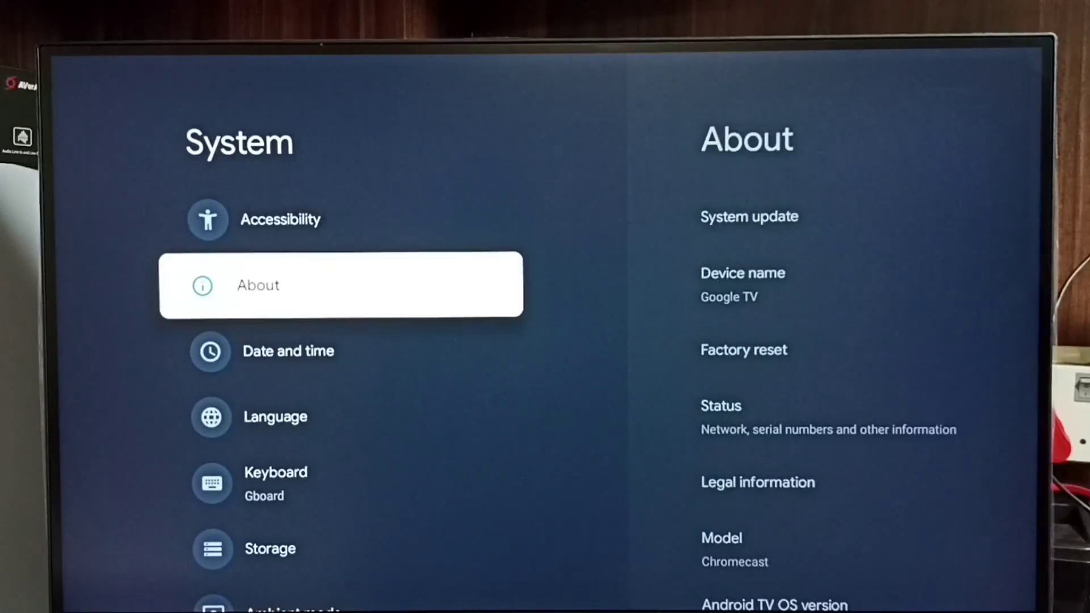
Step: Enter About > System update and start checking for the available update
key("Return")
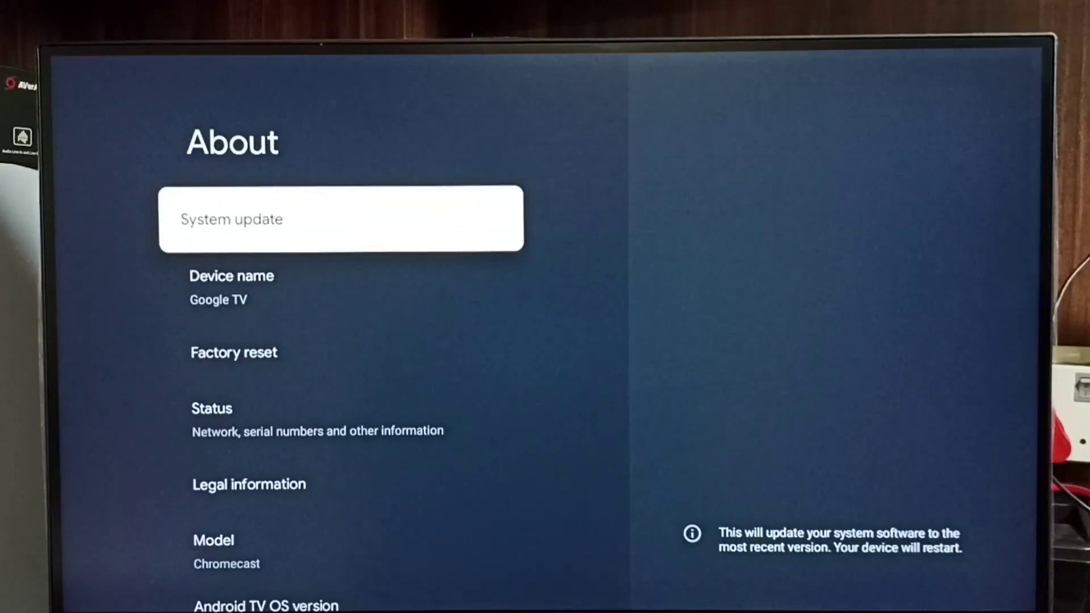
key("Return")
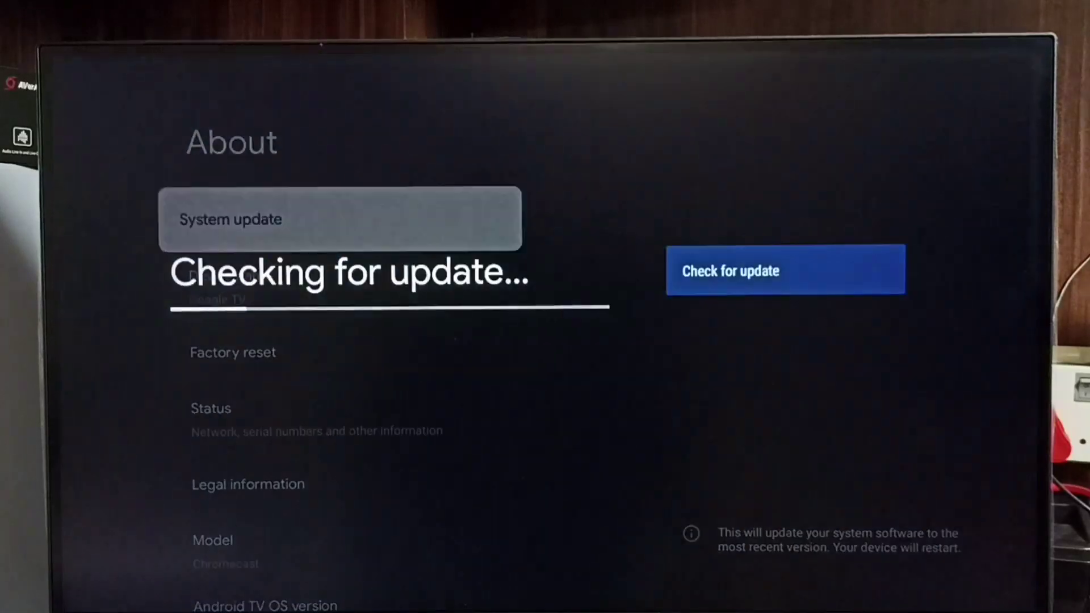